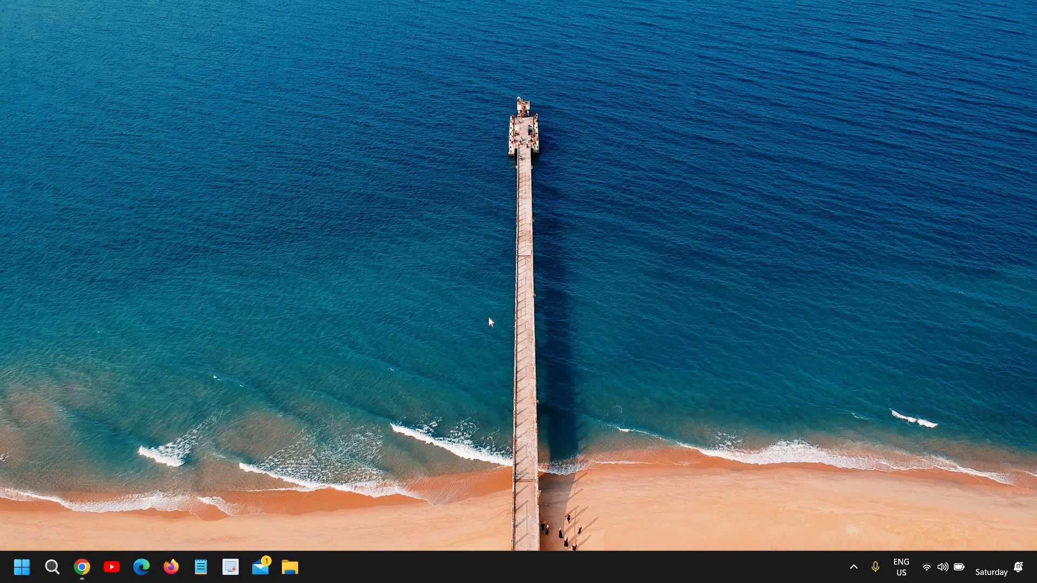
# Restore Chrome and open its Settings on the Search engine page, where Google is the address-bar engine.
pyautogui.click(82, 567)
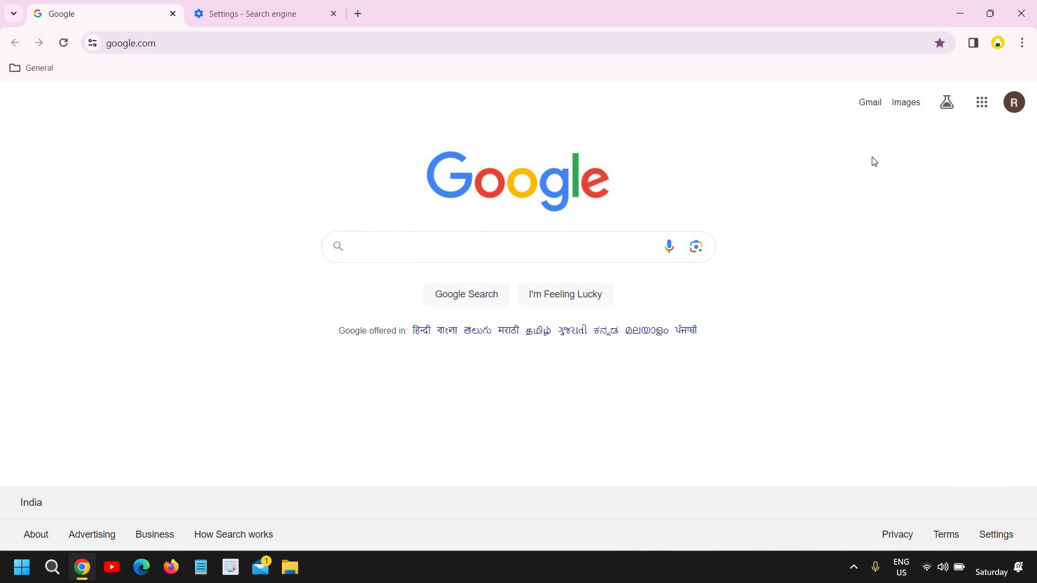
pyautogui.click(1022, 44)
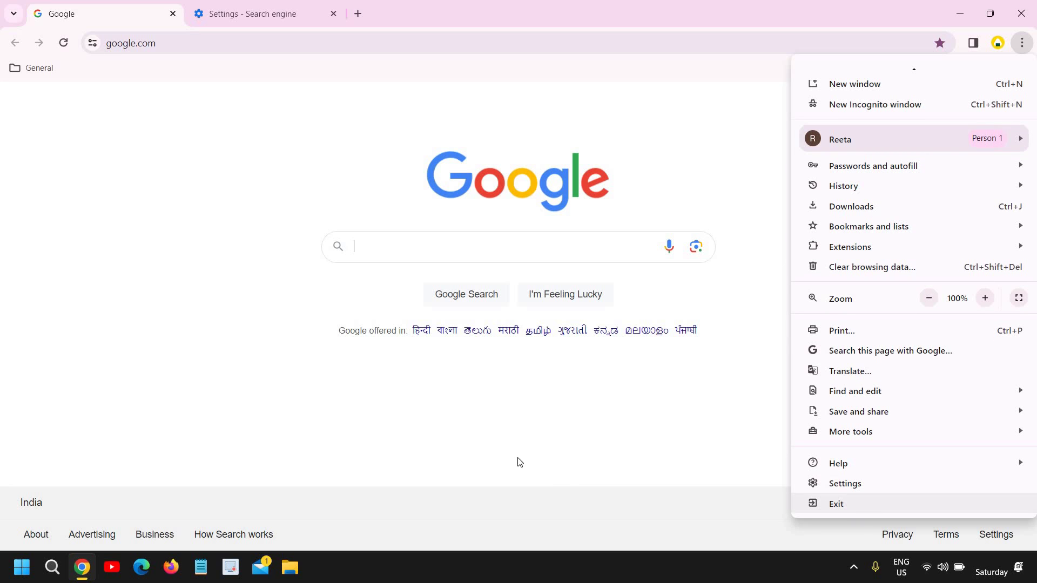
pyautogui.click(233, 10)
pyautogui.click(241, 14)
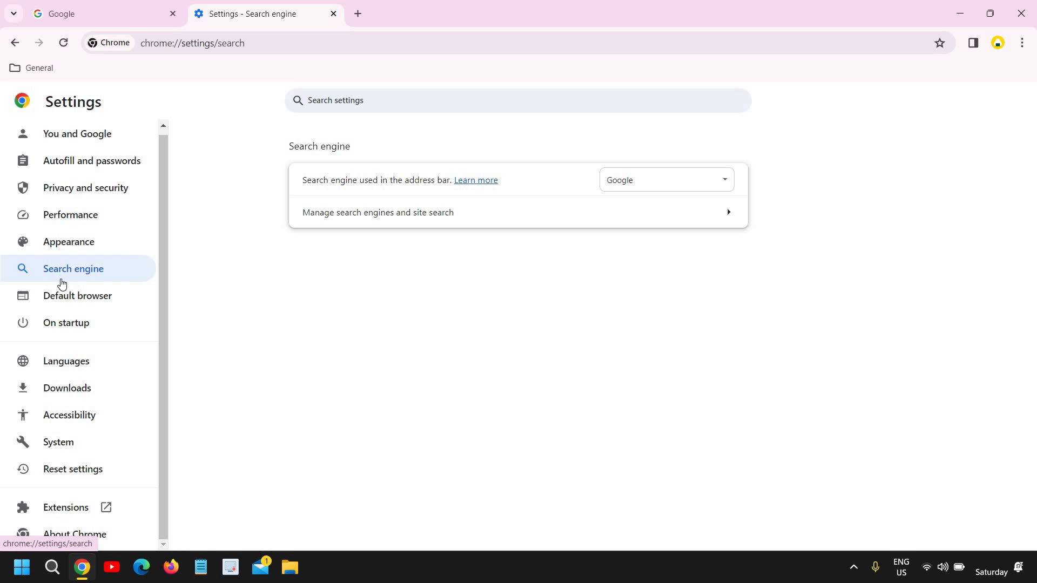
# Keep Google as the address-bar search engine and open the Manage search engines list.
pyautogui.click(60, 278)
pyautogui.click(643, 186)
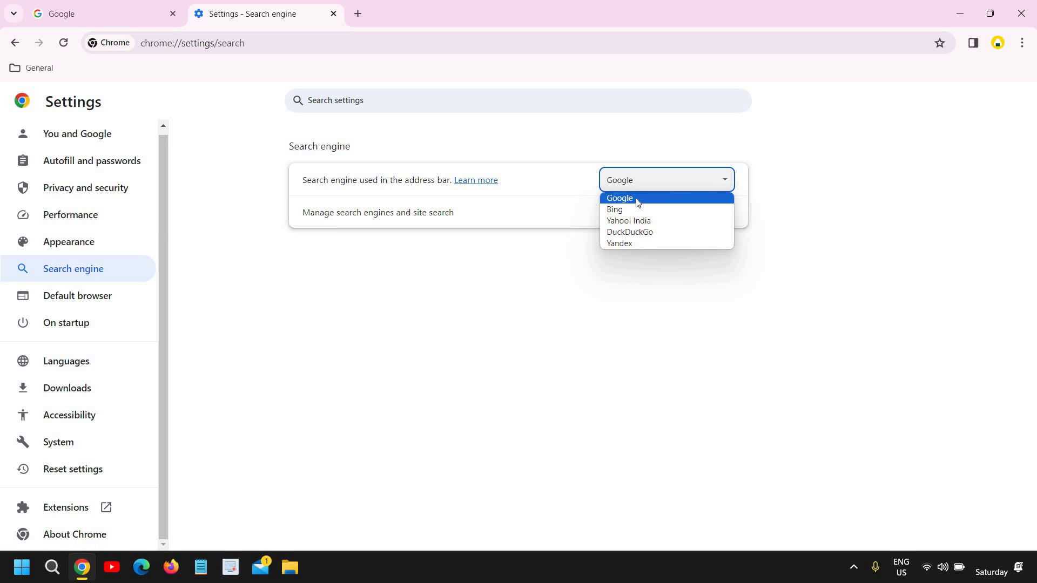
pyautogui.click(638, 203)
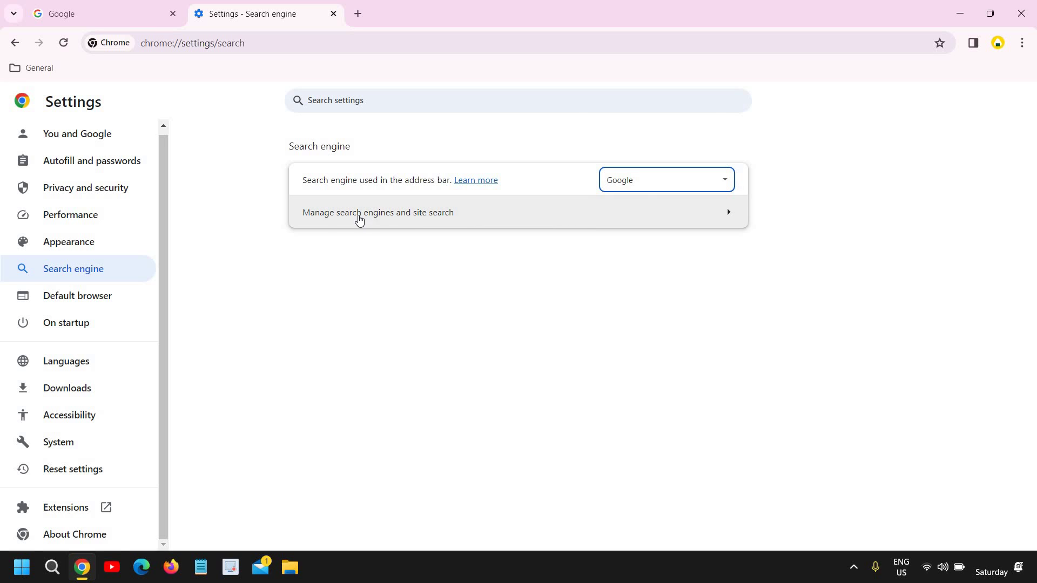
pyautogui.click(513, 221)
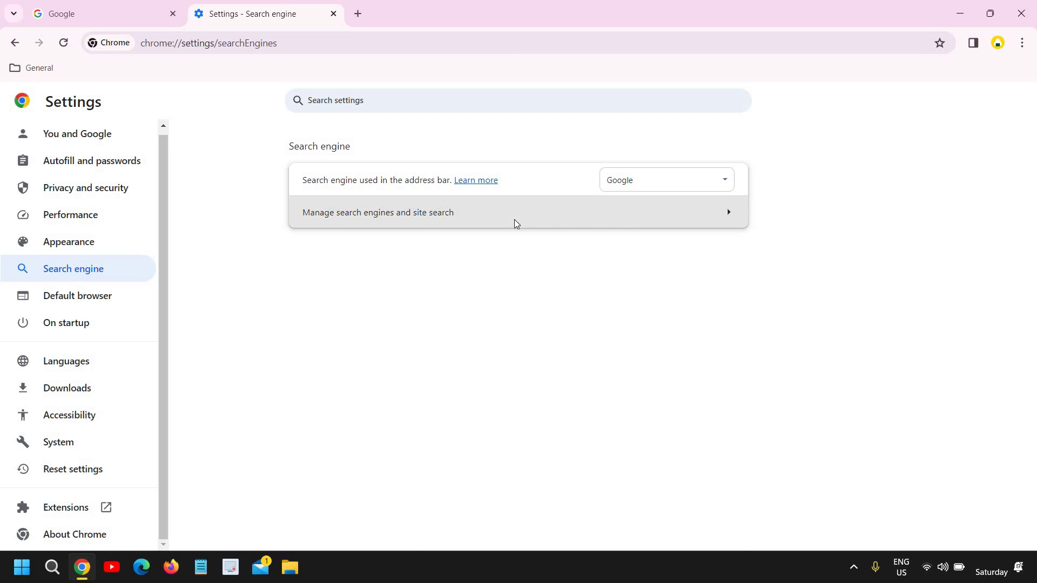
pyautogui.scroll(-2, 549, 288)
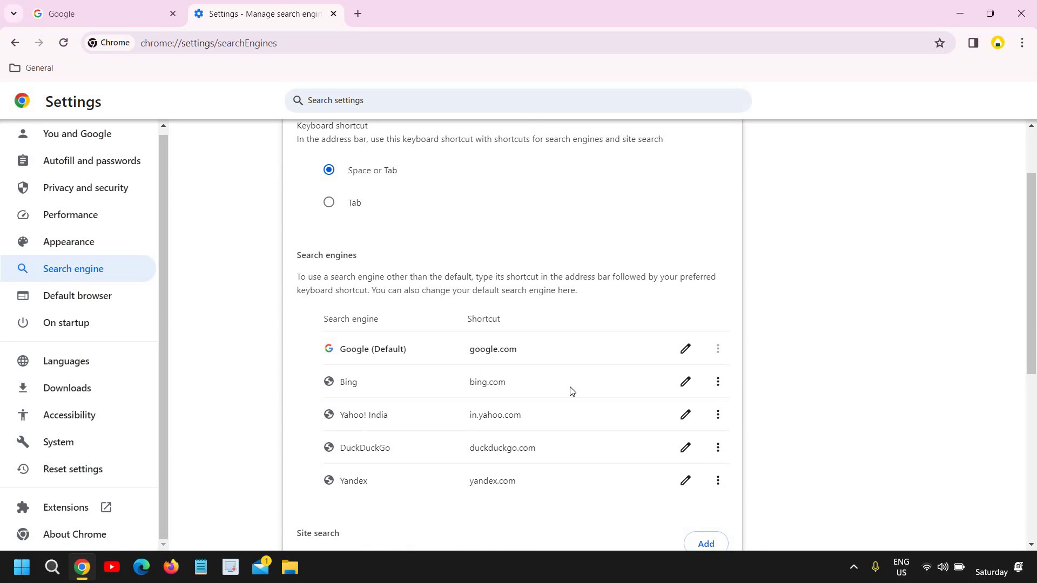
# Delete the Bing, Yahoo! India, DuckDuckGo and Yandex search engines, confirming each deletion.
pyautogui.click(718, 383)
pyautogui.click(689, 419)
pyautogui.click(657, 341)
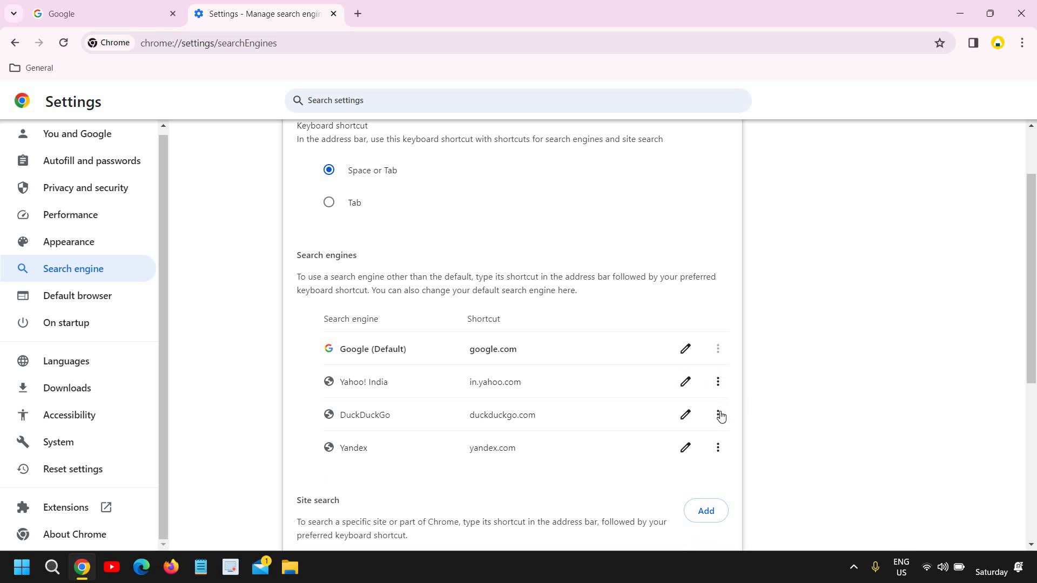
pyautogui.click(718, 382)
pyautogui.click(688, 421)
pyautogui.click(669, 352)
pyautogui.click(718, 383)
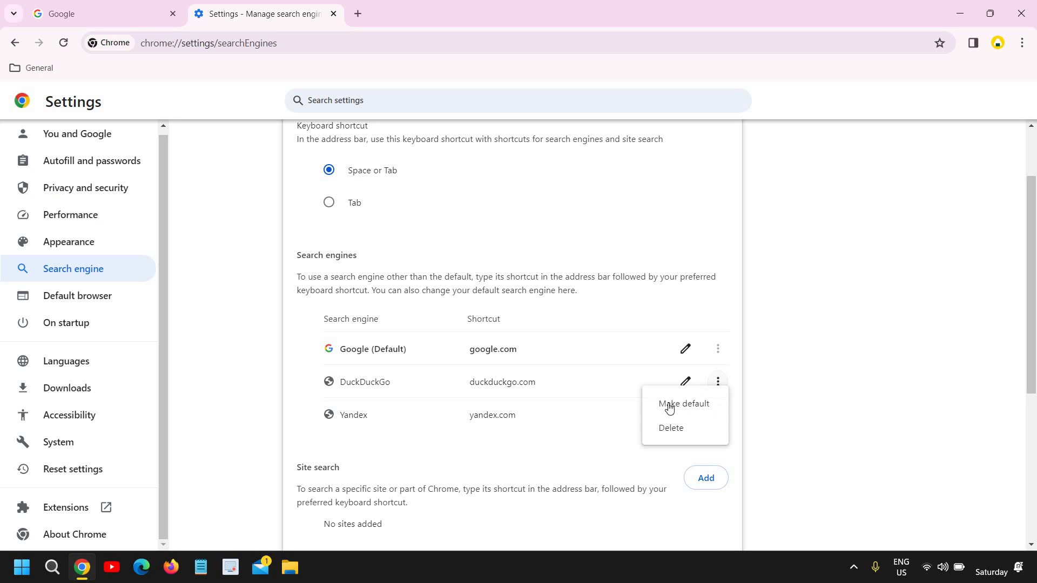
pyautogui.click(672, 429)
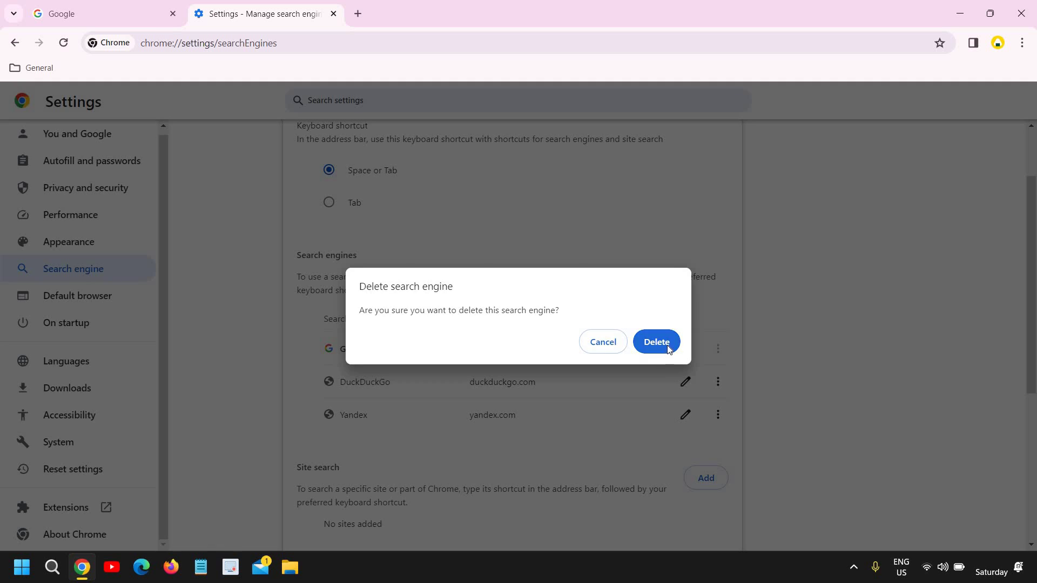
pyautogui.click(656, 342)
pyautogui.click(718, 382)
pyautogui.click(673, 428)
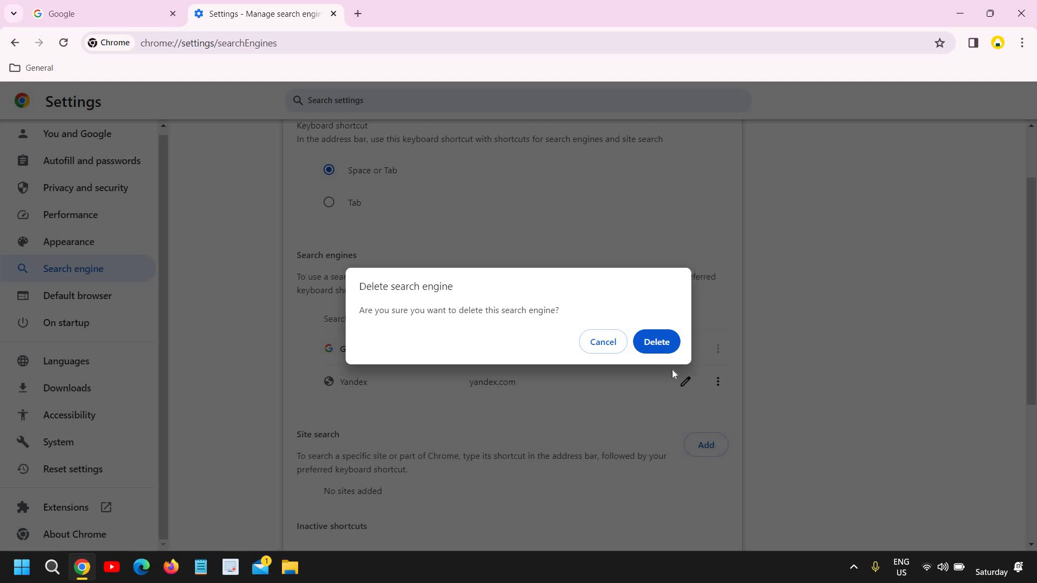
pyautogui.click(657, 342)
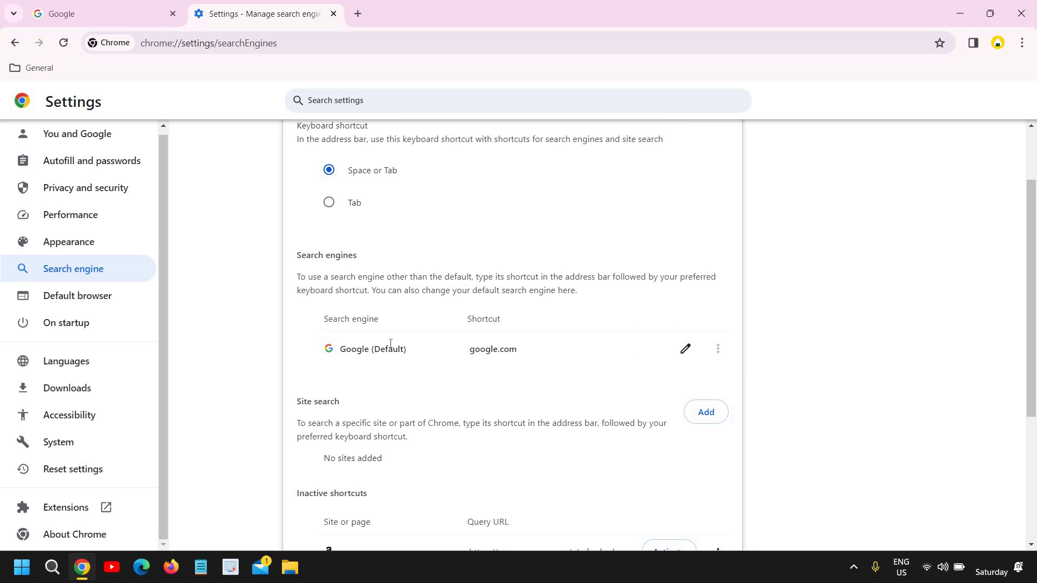
# Go from Settings to chrome://extensions and confirm All Extensions lists nothing installed.
pyautogui.moveTo(299, 254); pyautogui.dragTo(360, 264)
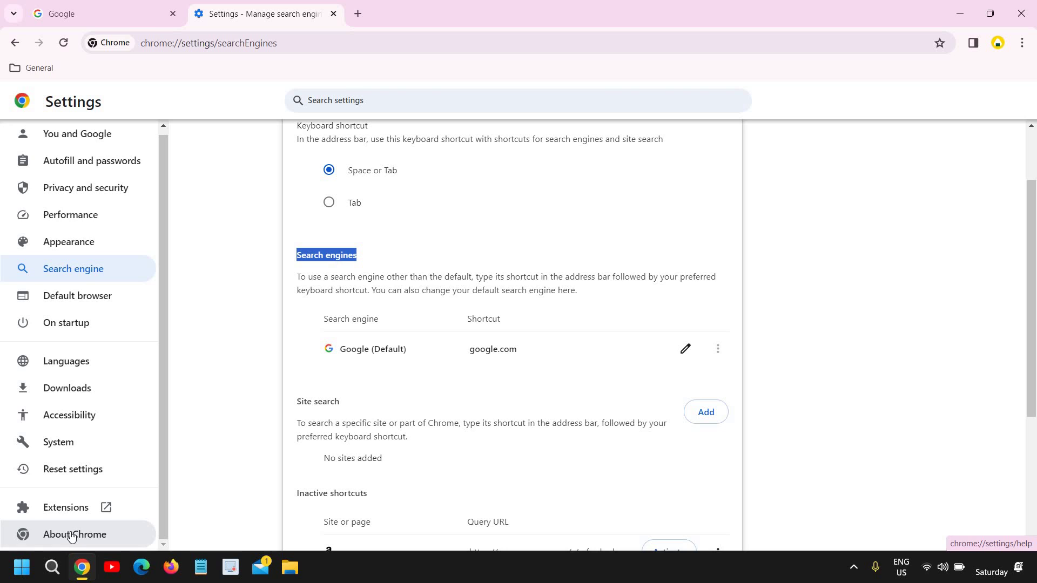
pyautogui.press('alt')
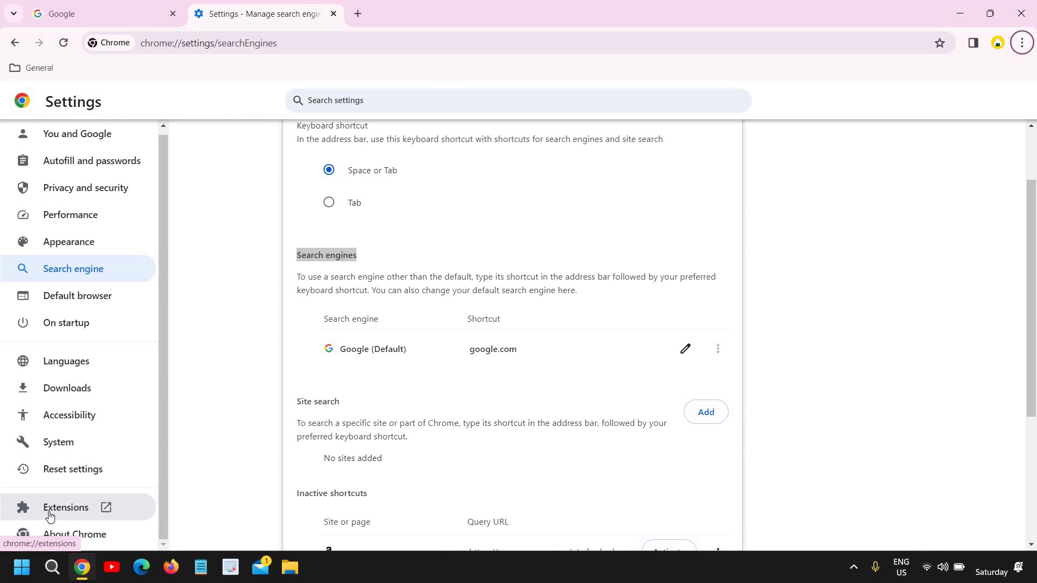
pyautogui.click(49, 513)
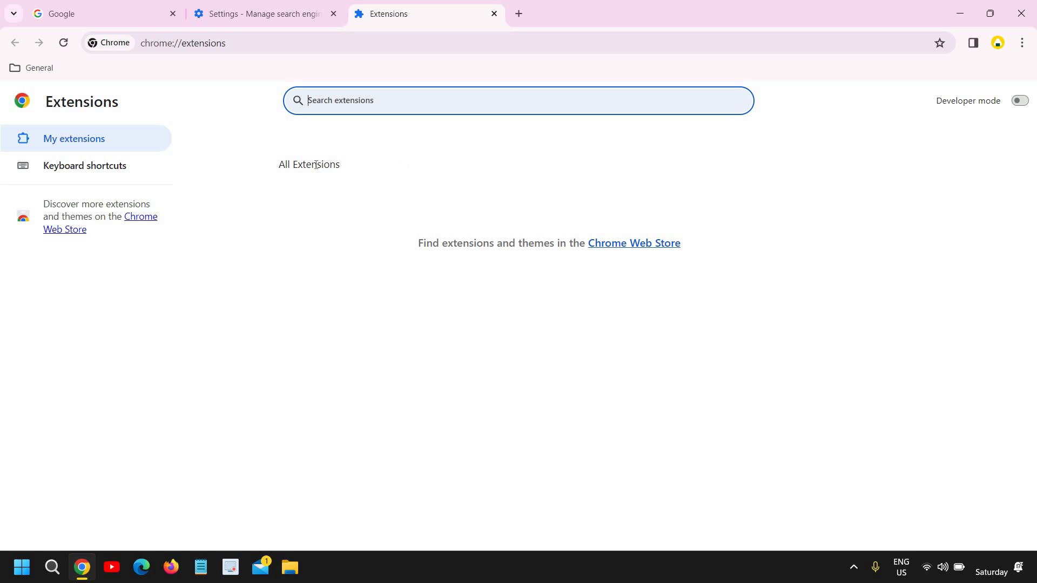
pyautogui.moveTo(355, 174); pyautogui.dragTo(241, 231)
pyautogui.click(305, 245)
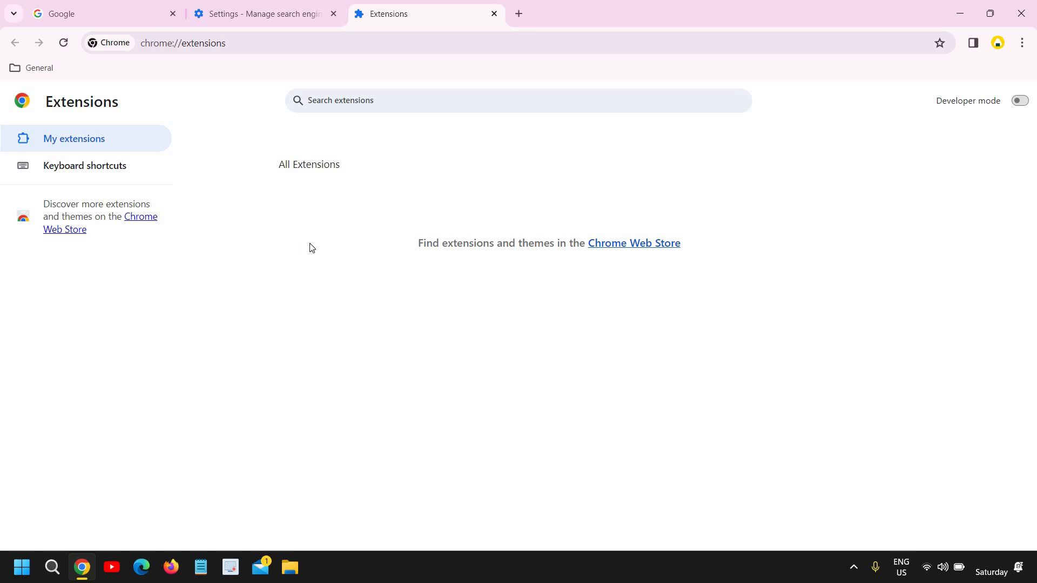
pyautogui.click(520, 14)
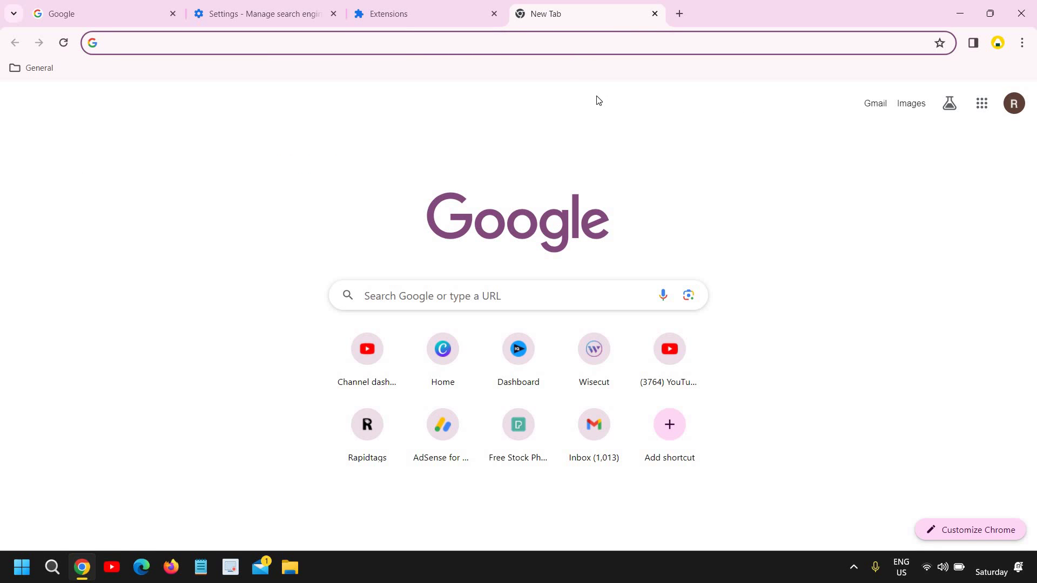
pyautogui.click(655, 14)
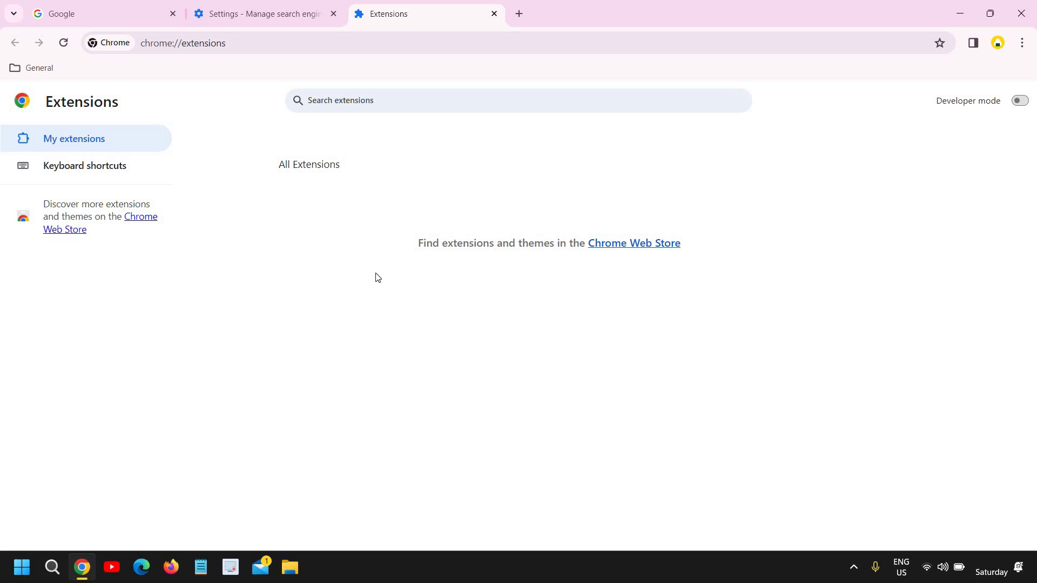
# Close Chrome, search 'uni' in Windows Search and open Add or remove programs.
pyautogui.click(1022, 15)
pyautogui.click(52, 565)
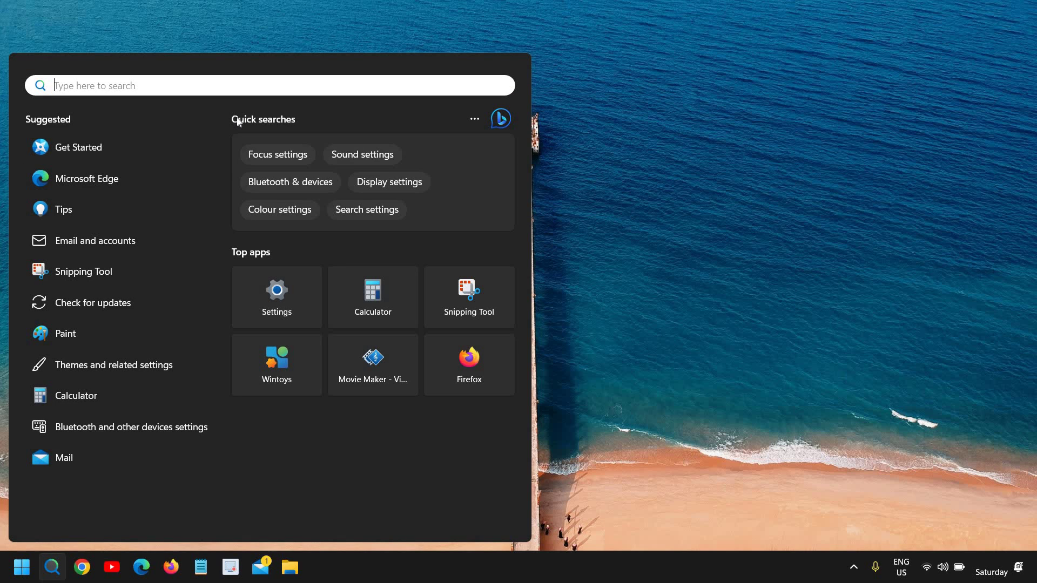
pyautogui.write('un')
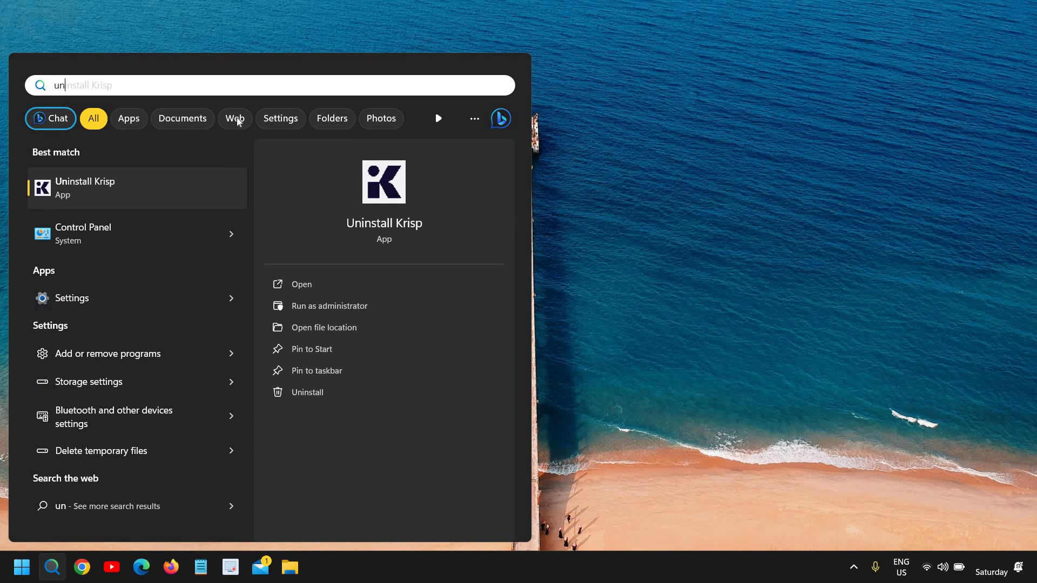
pyautogui.write('i')
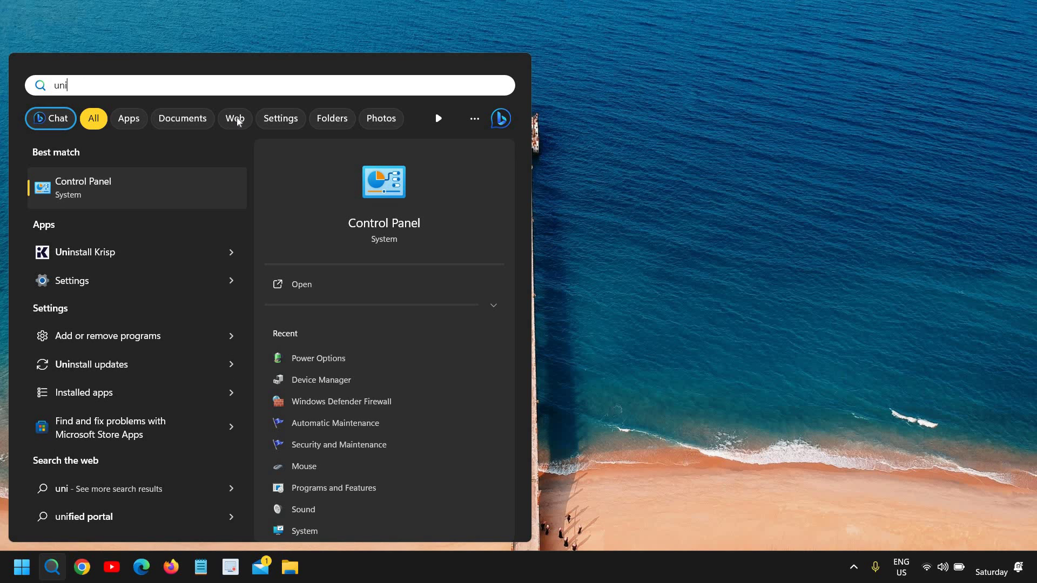
pyautogui.click(95, 338)
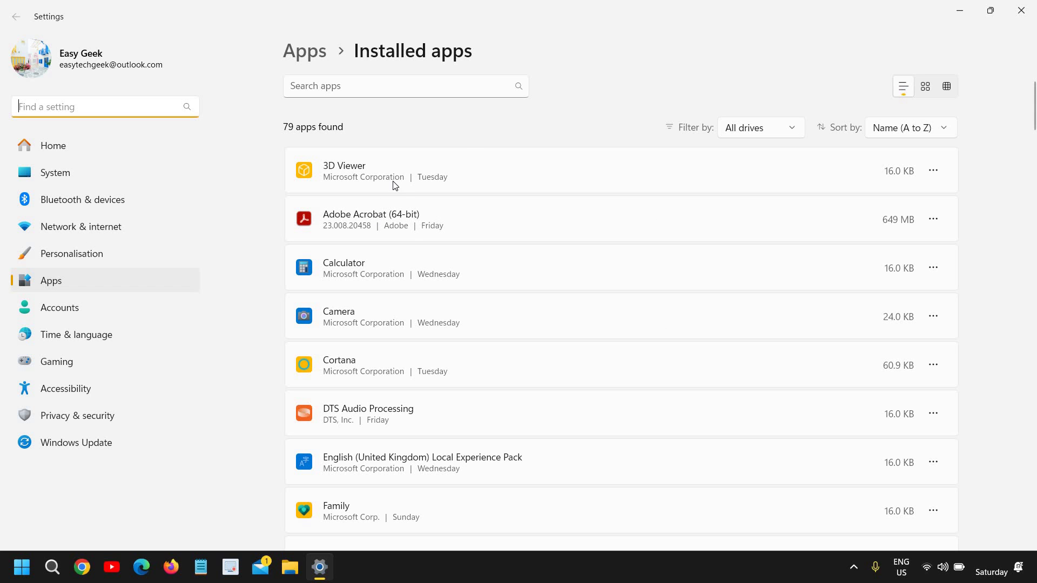
# Scroll through the 79 entries in Installed apps, then close Settings.
pyautogui.scroll(-10, 409, 244)
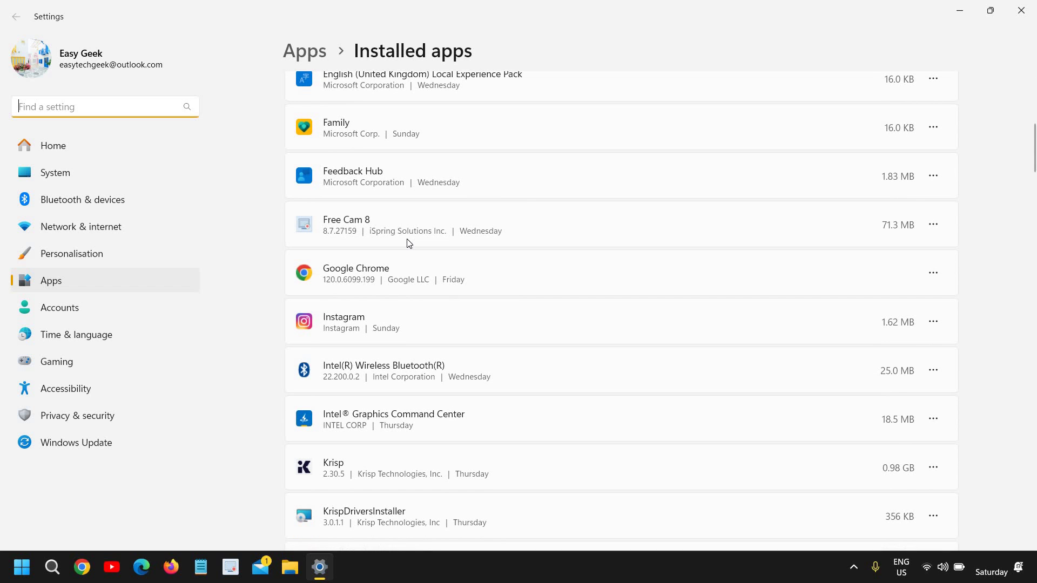
pyautogui.scroll(-2, 401, 318)
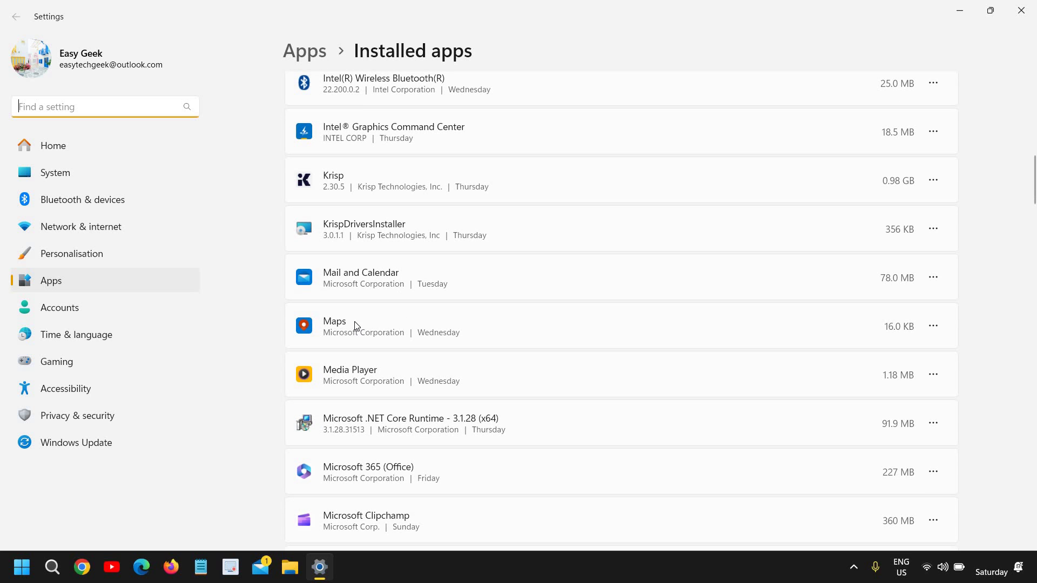
pyautogui.scroll(-5, 392, 329)
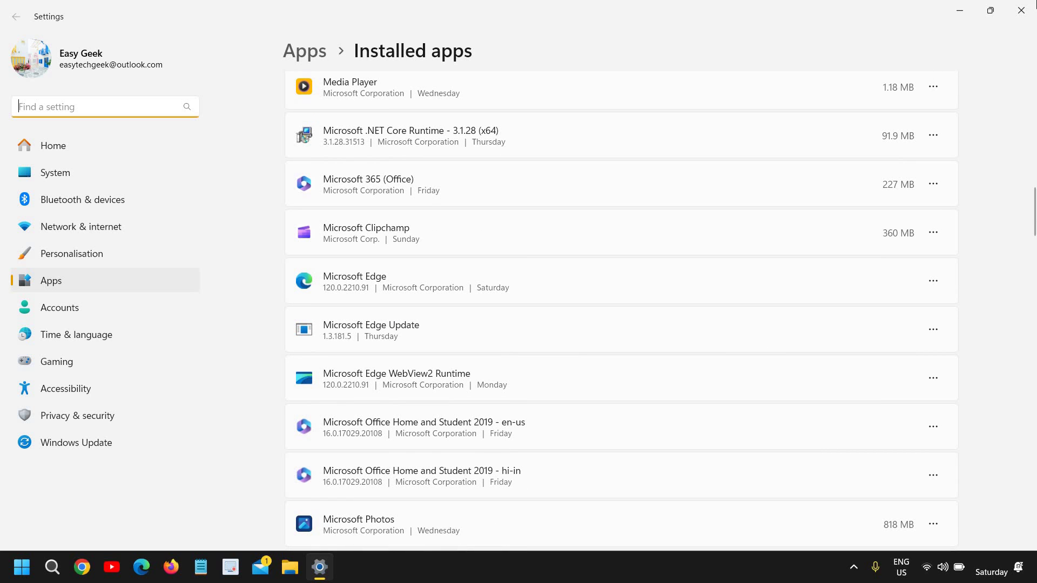
pyautogui.click(1021, 10)
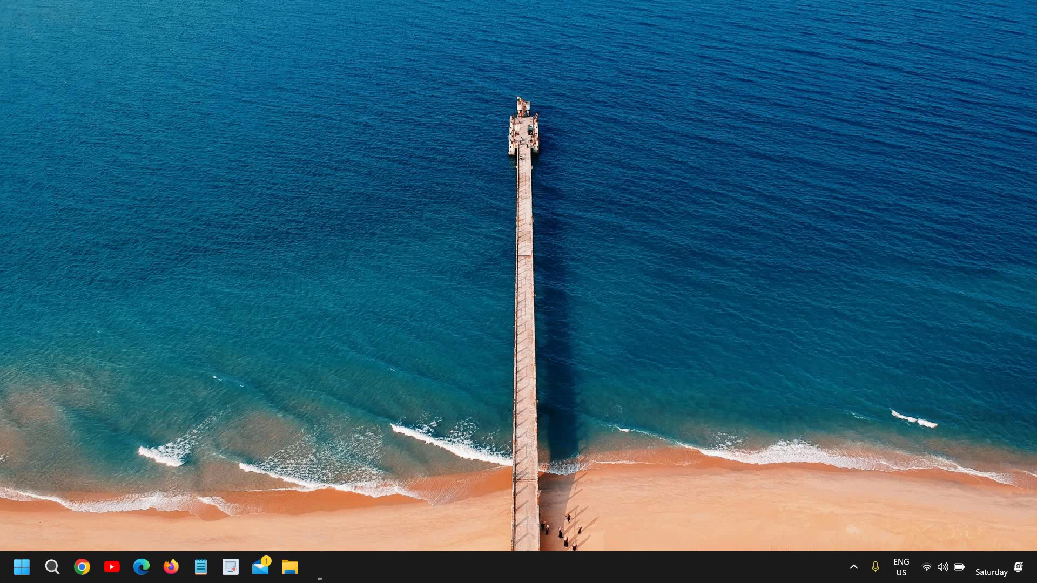
# Run appwiz.cpl from the Start menu's Run dialog to open Programs and Features.
pyautogui.rightClick(13, 574)
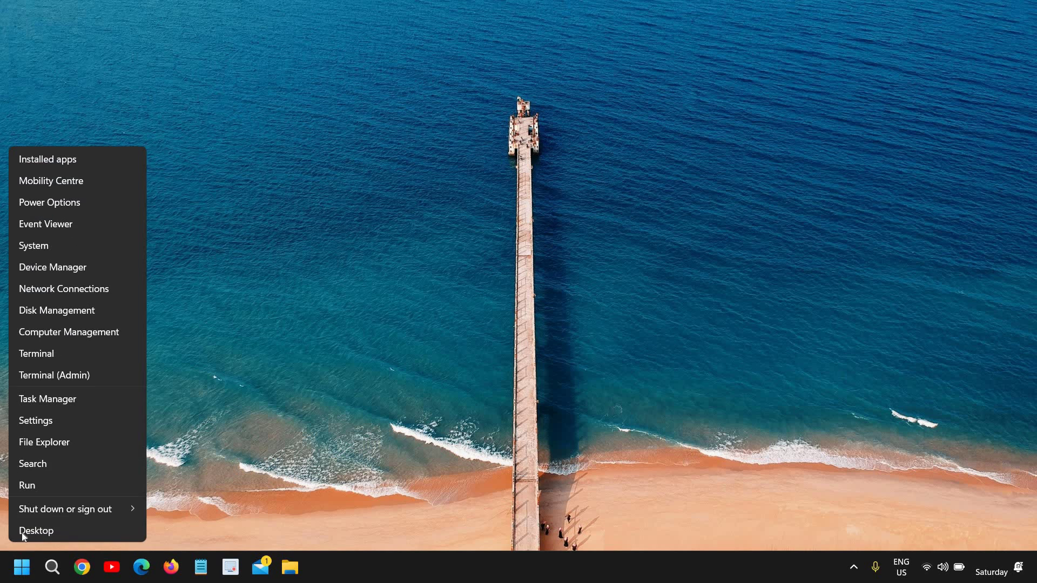
pyautogui.click(27, 484)
pyautogui.write('appwiz.cpl')
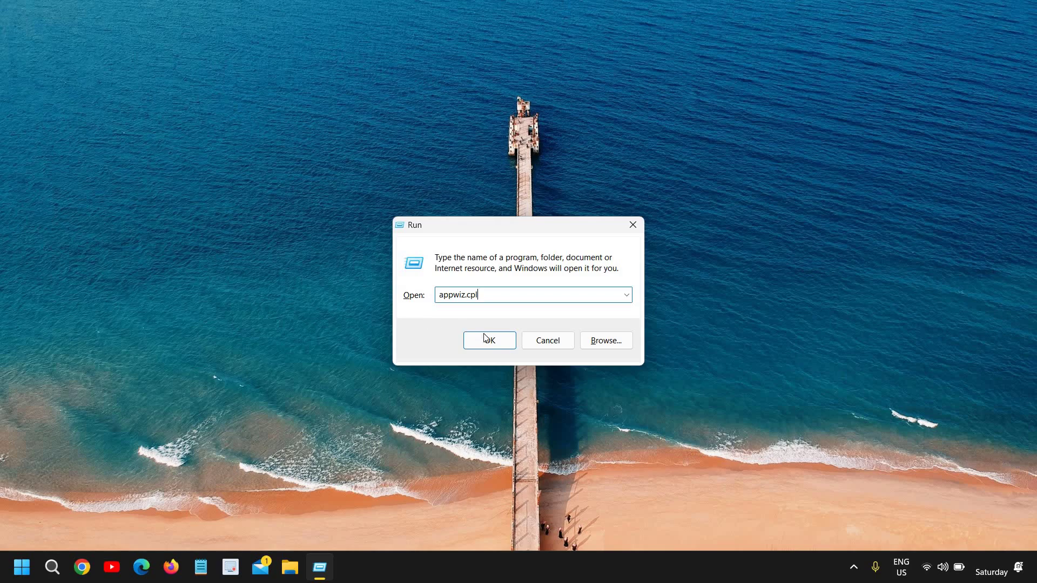
pyautogui.click(573, 374)
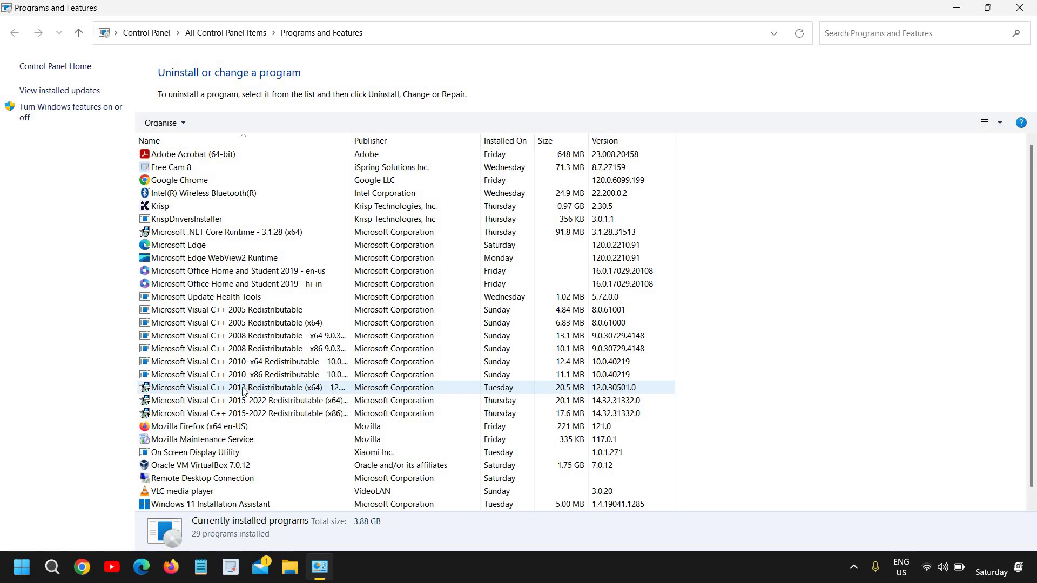
# Review the 29 programs, view On Screen Display Utility's Uninstall/Change option without using it, then close.
pyautogui.scroll(-1, 243, 389)
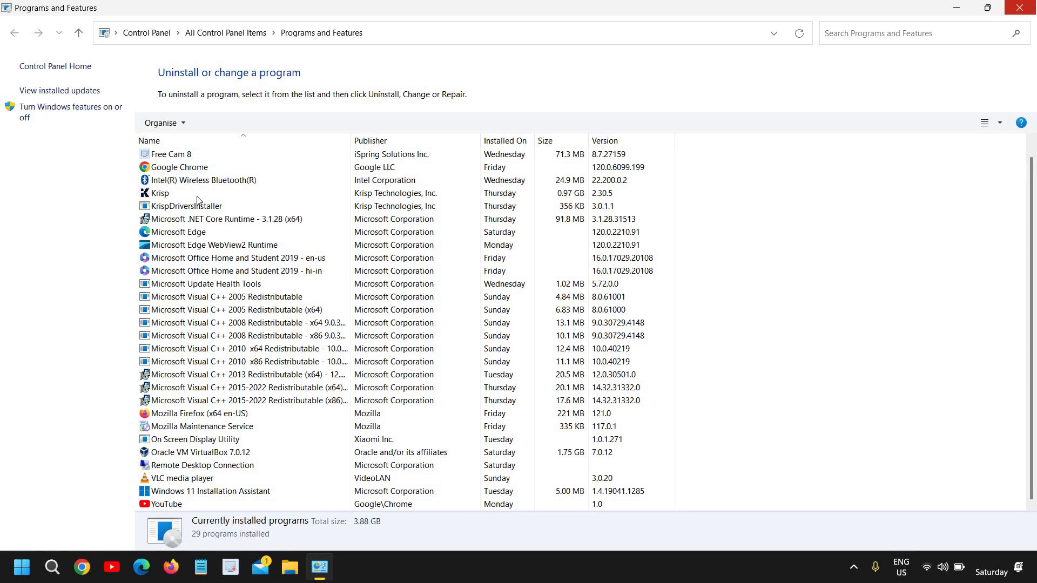
pyautogui.scroll(1, 180, 237)
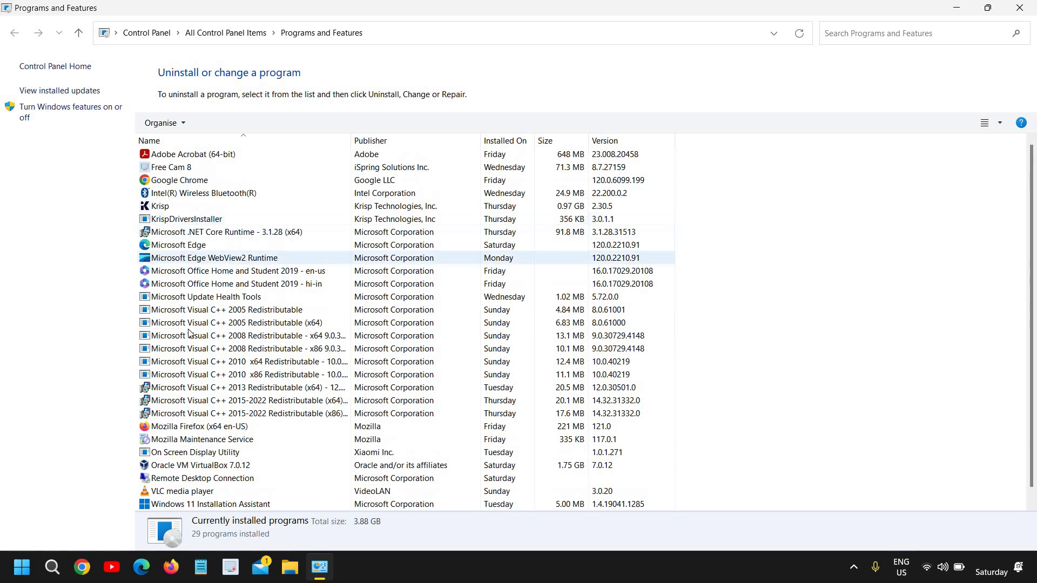
pyautogui.click(182, 456)
pyautogui.rightClick(182, 458)
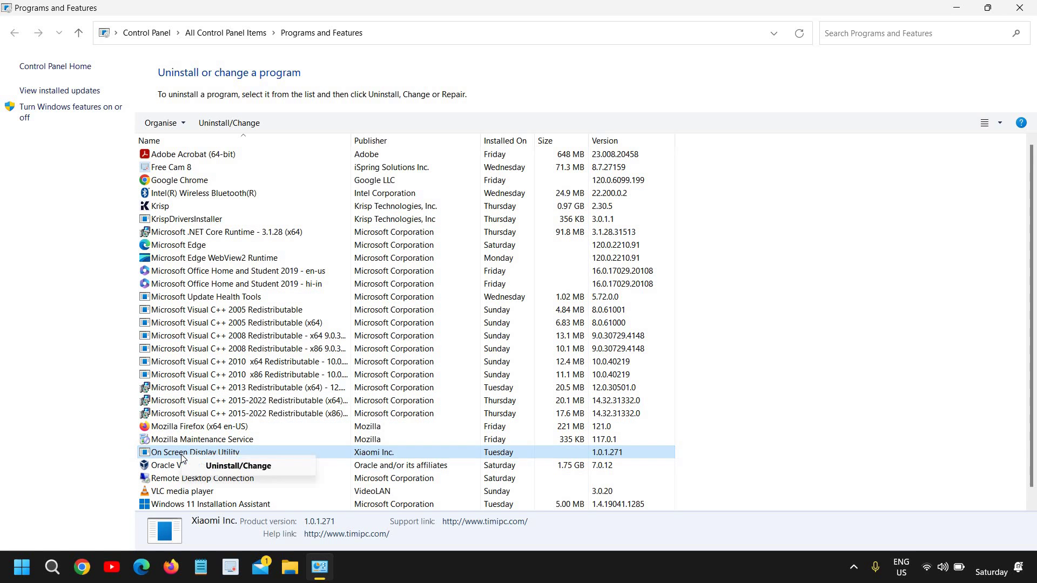
pyautogui.click(529, 335)
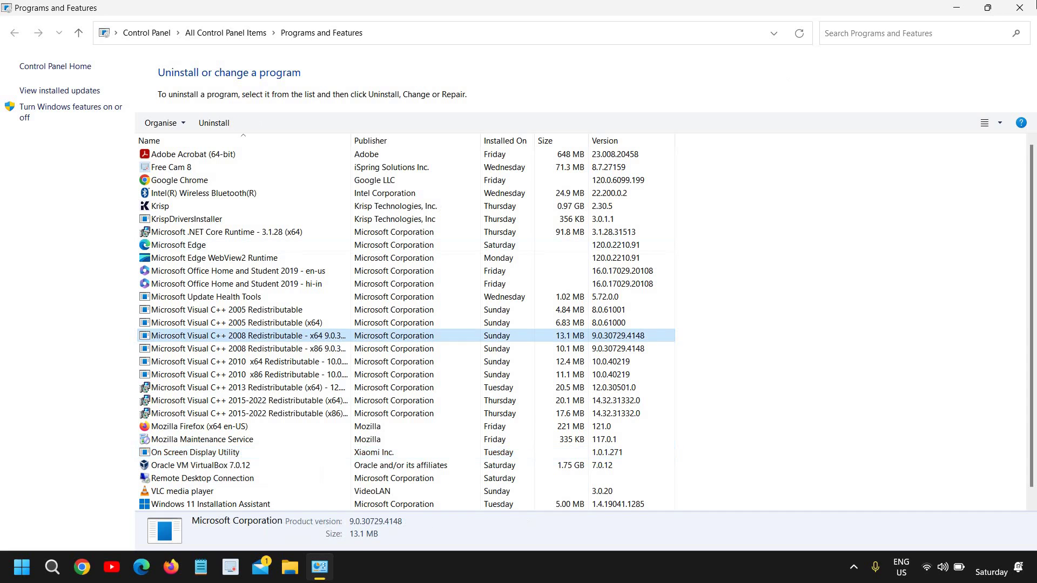
pyautogui.click(1028, 6)
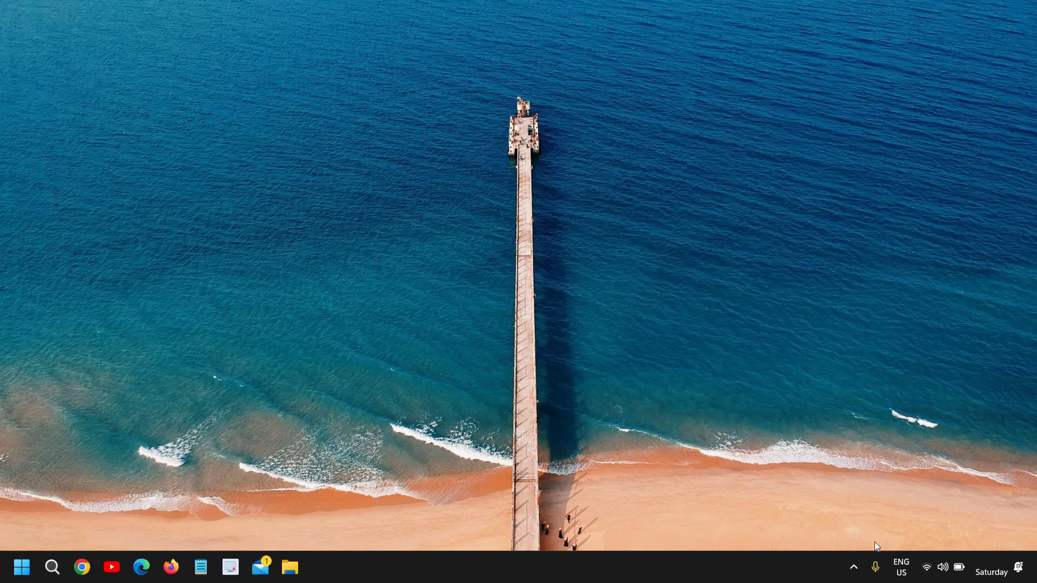
# Open Windows Security from the hidden tray icons and run a Quick scan under Virus & threat protection.
pyautogui.click(855, 568)
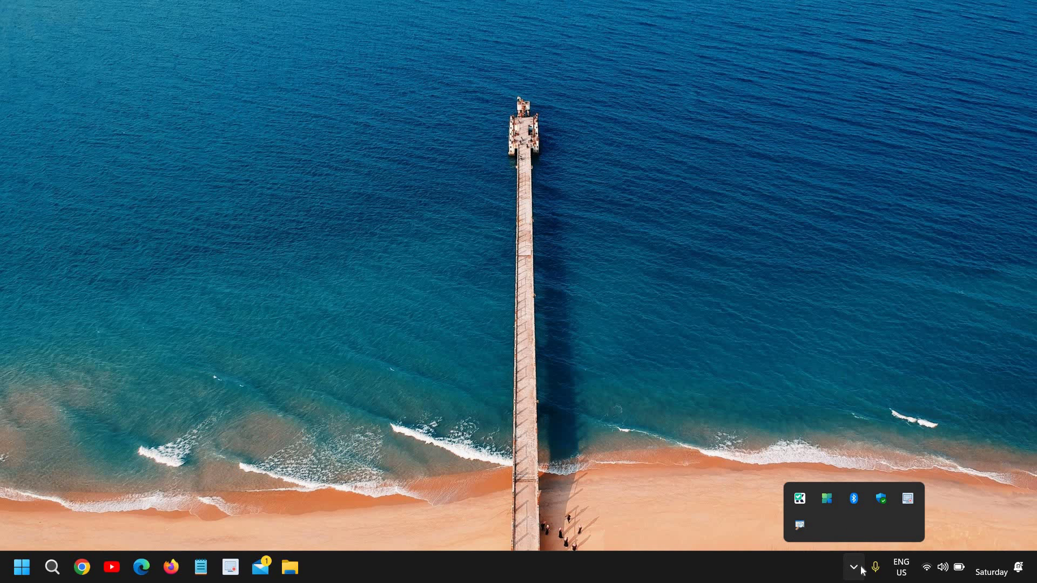
pyautogui.click(859, 573)
pyautogui.click(855, 572)
pyautogui.click(881, 503)
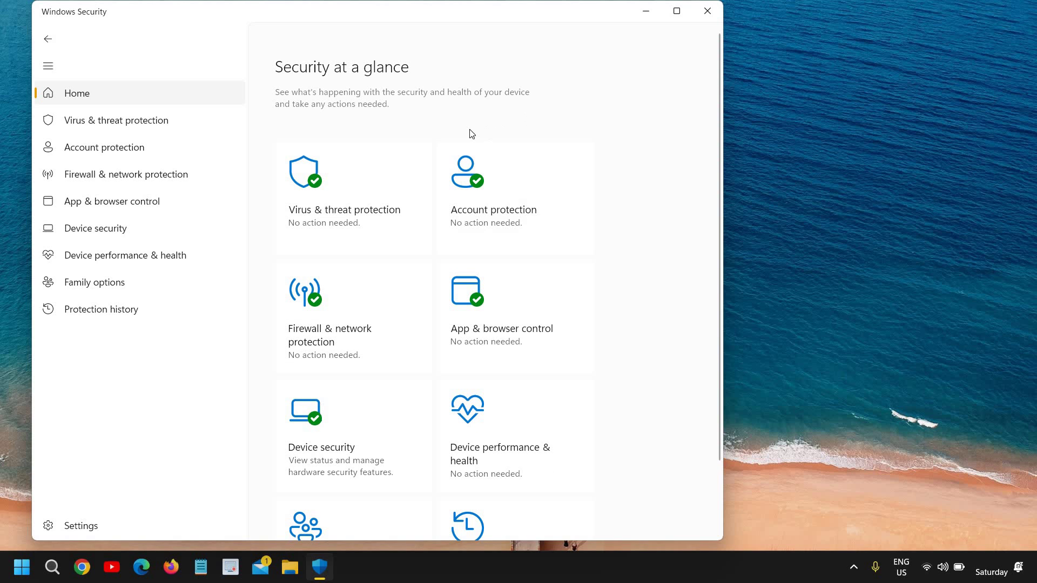
pyautogui.click(363, 204)
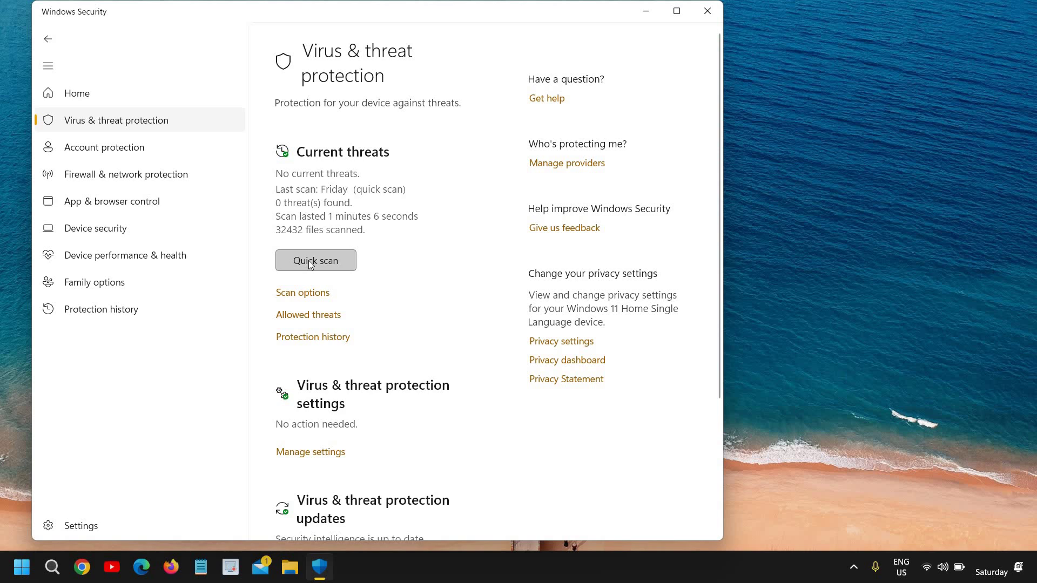
pyautogui.click(309, 261)
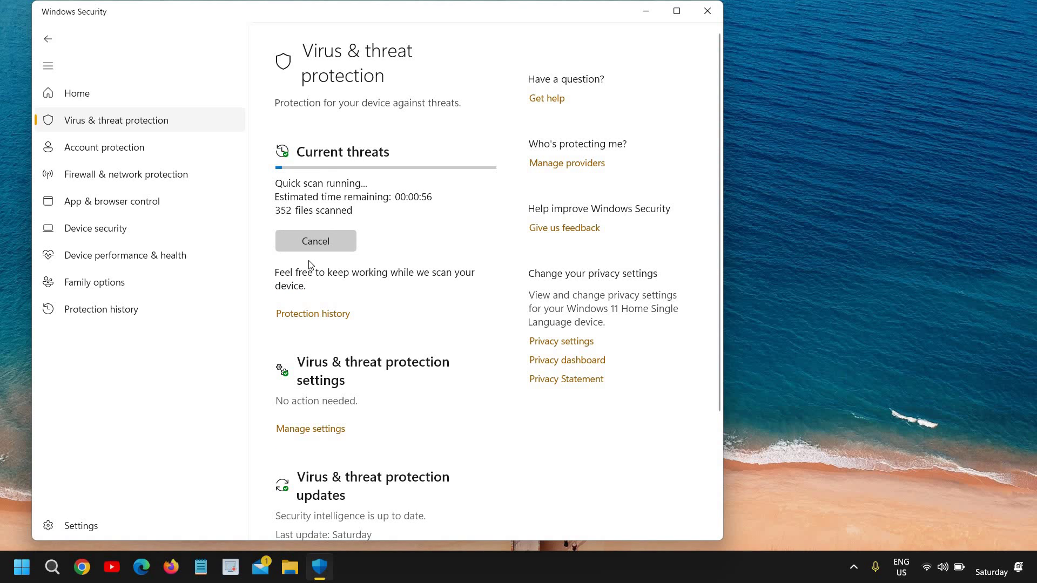